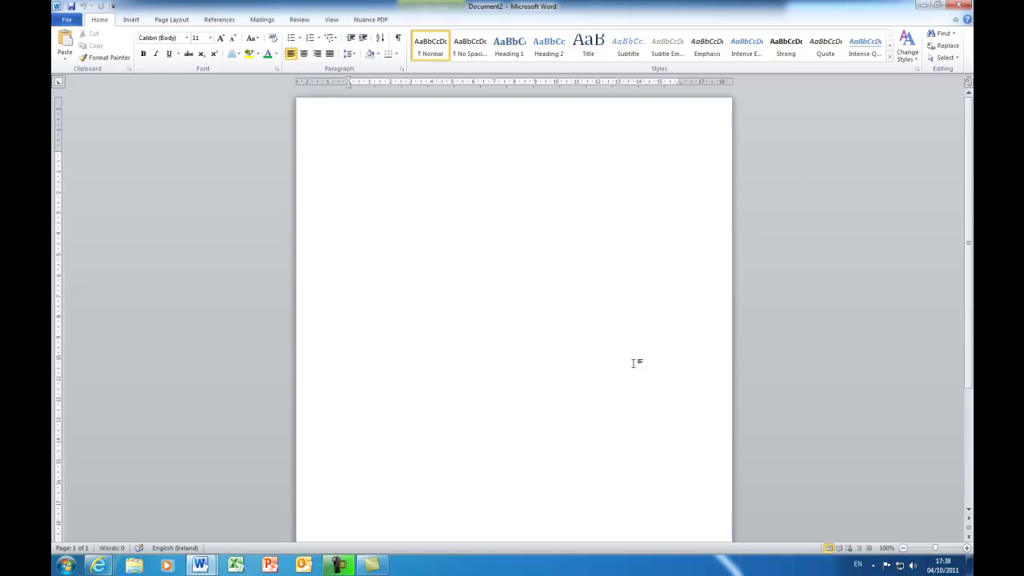
- Insert a table with 3 columns and 12 rows into the blank document
click(131, 20)
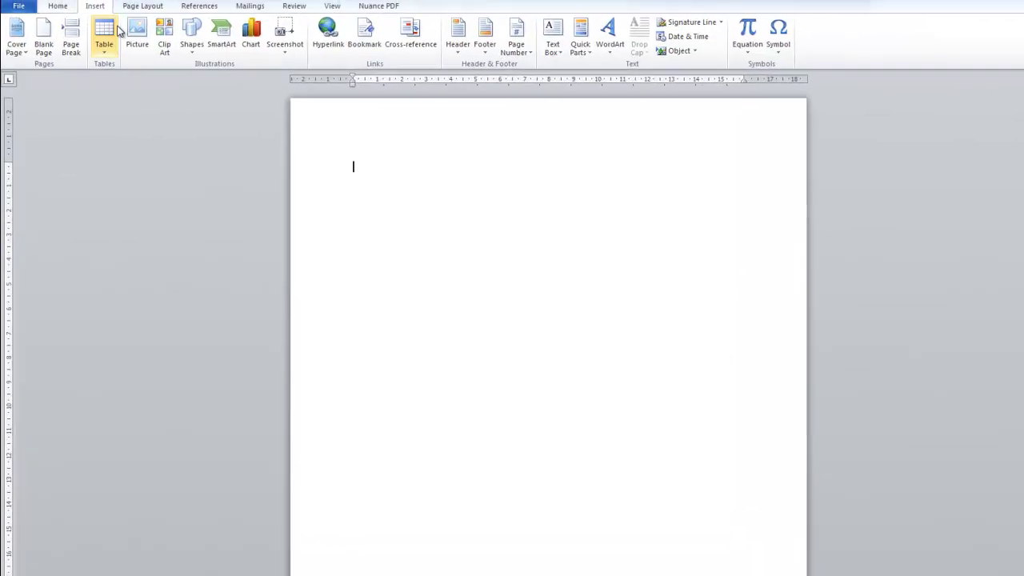
click(116, 48)
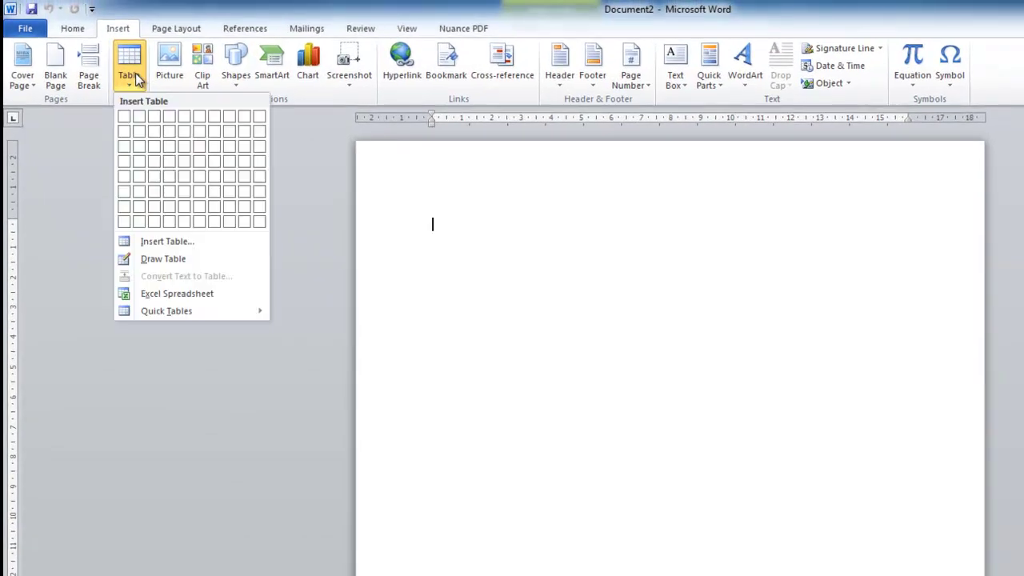
click(164, 241)
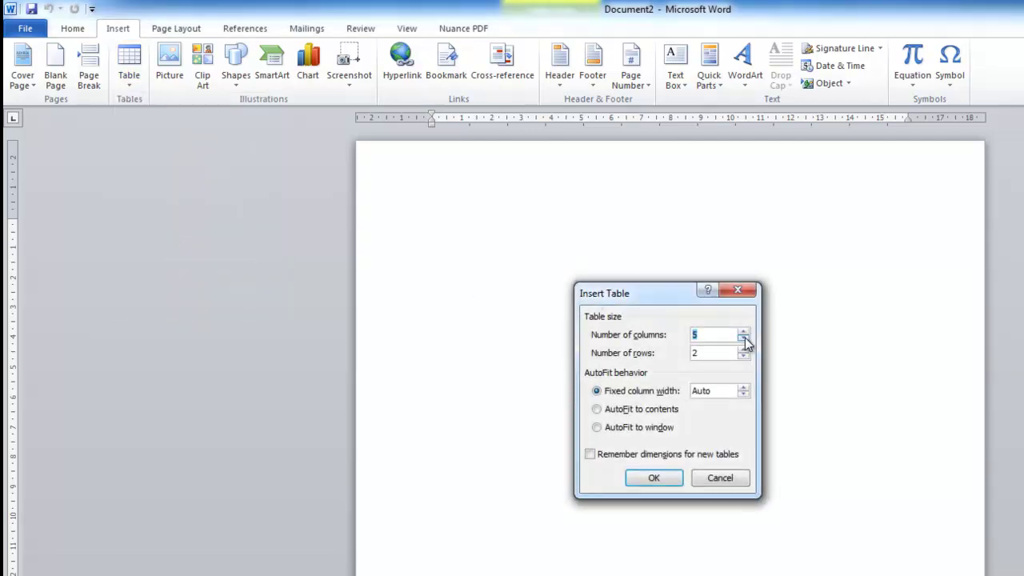
double_click(704, 353)
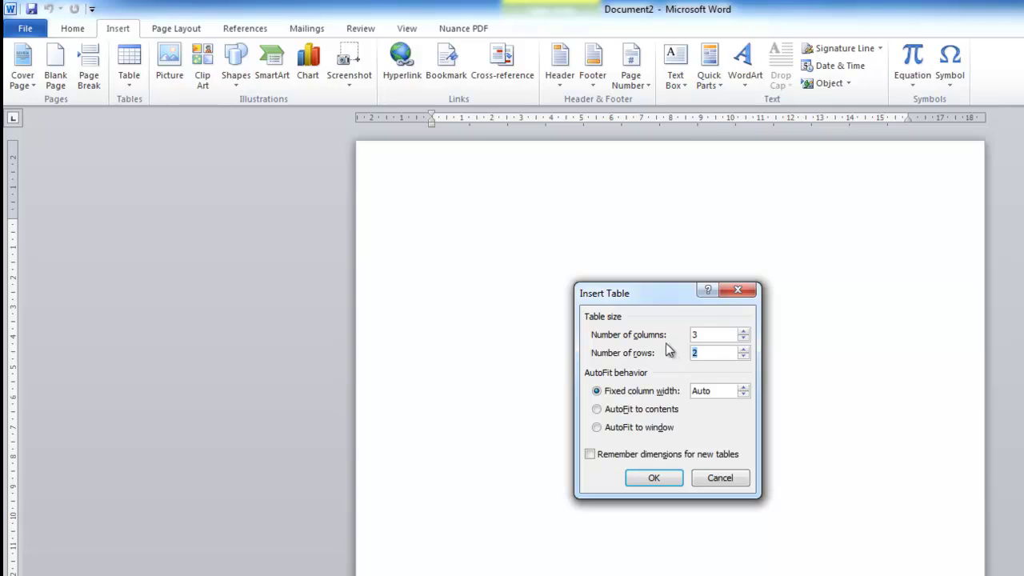
text(12)
click(678, 478)
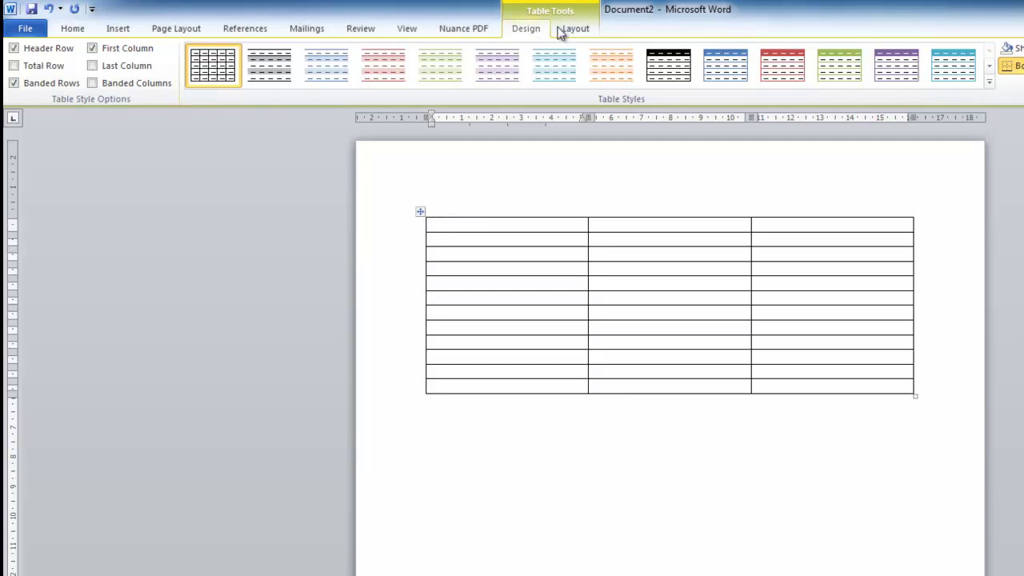
click(478, 411)
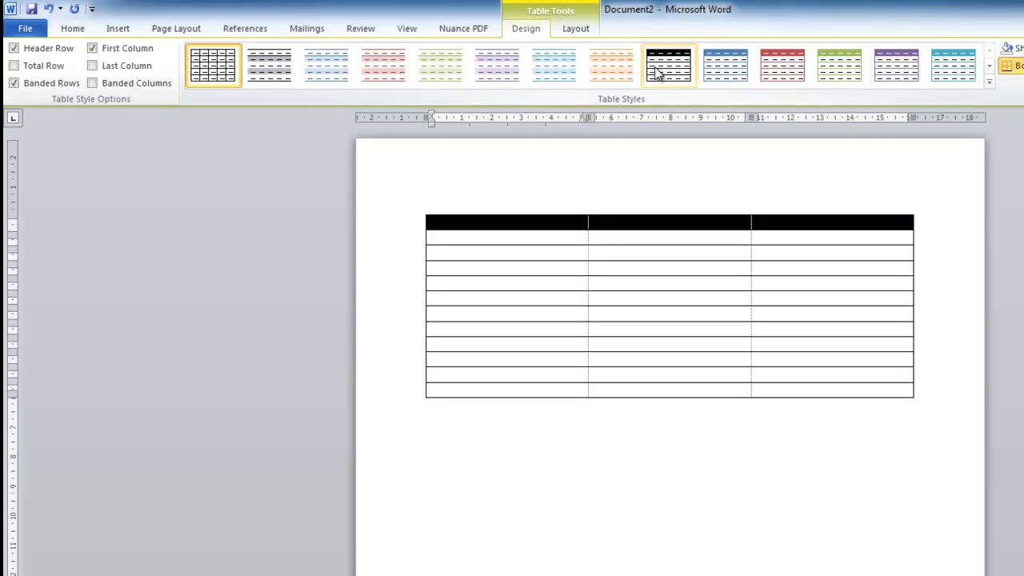
- Try the blue banded built-in style with a dark first column on the table and undo it
click(991, 83)
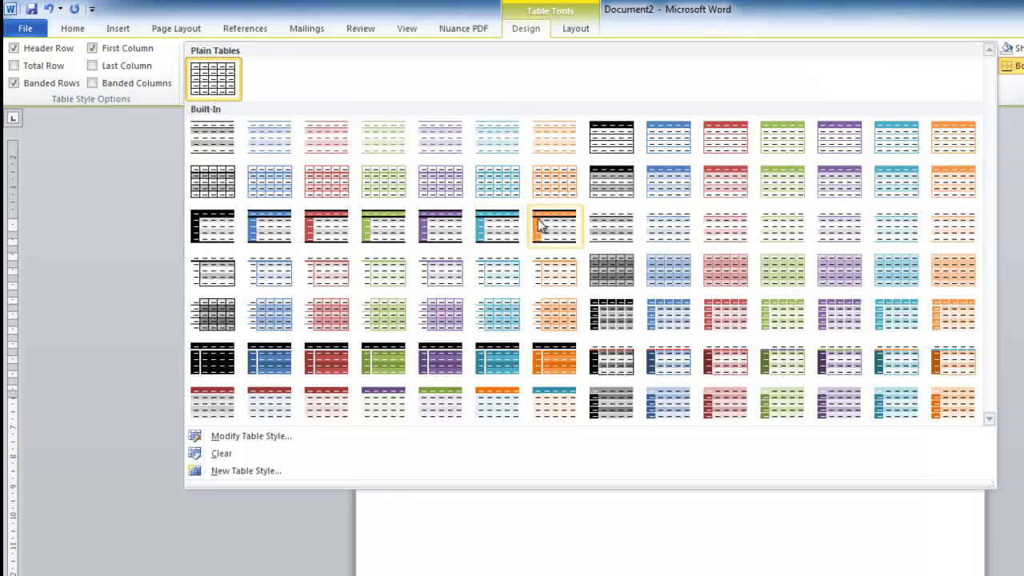
click(671, 360)
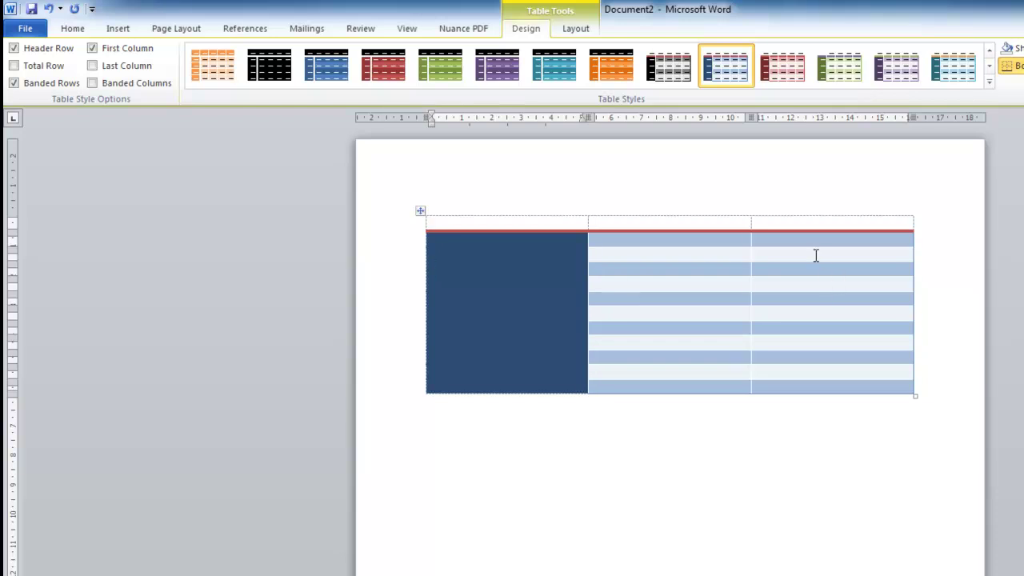
click(51, 8)
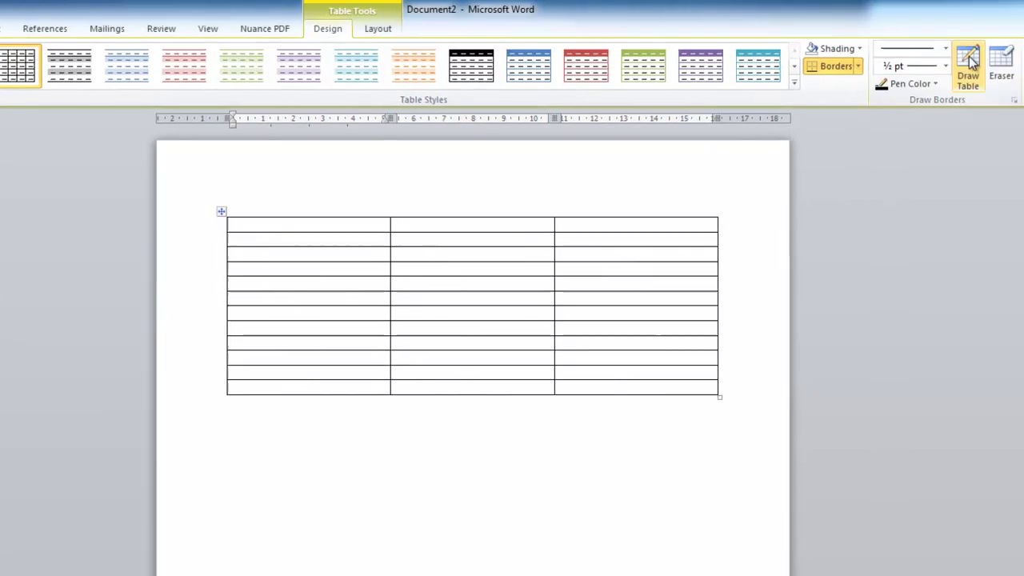
- Set the Draw Table pen to a red triple line with a 1 ½ pt weight
click(968, 64)
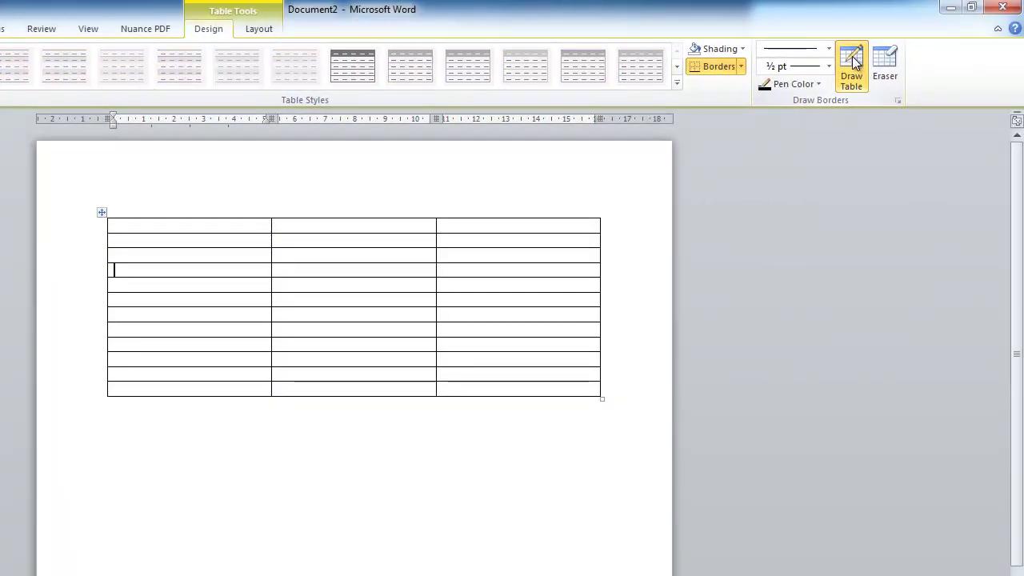
mouse_move(377, 232)
mouse_down()
mouse_move(439, 221)
mouse_move(418, 234)
mouse_up()
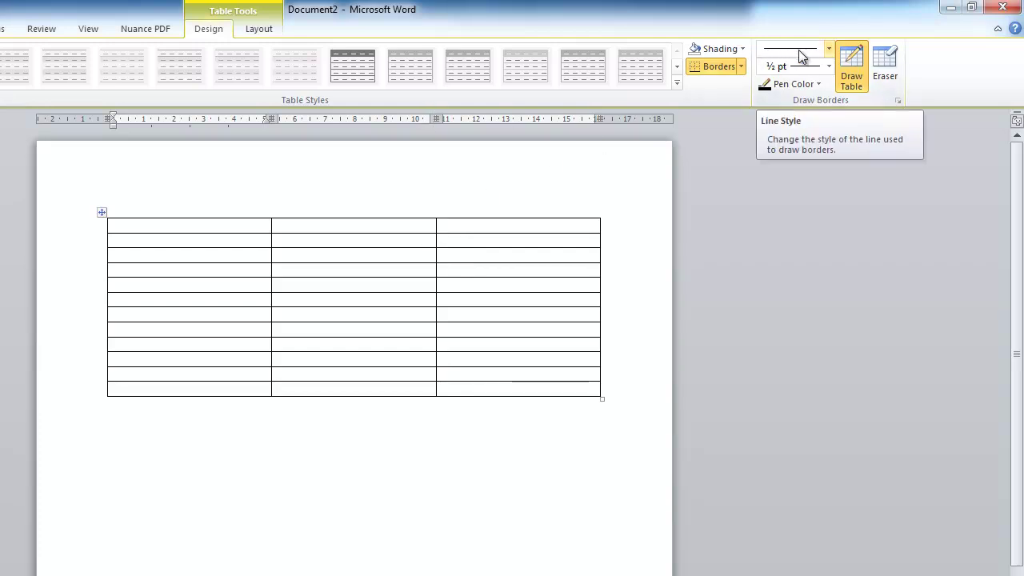
click(827, 51)
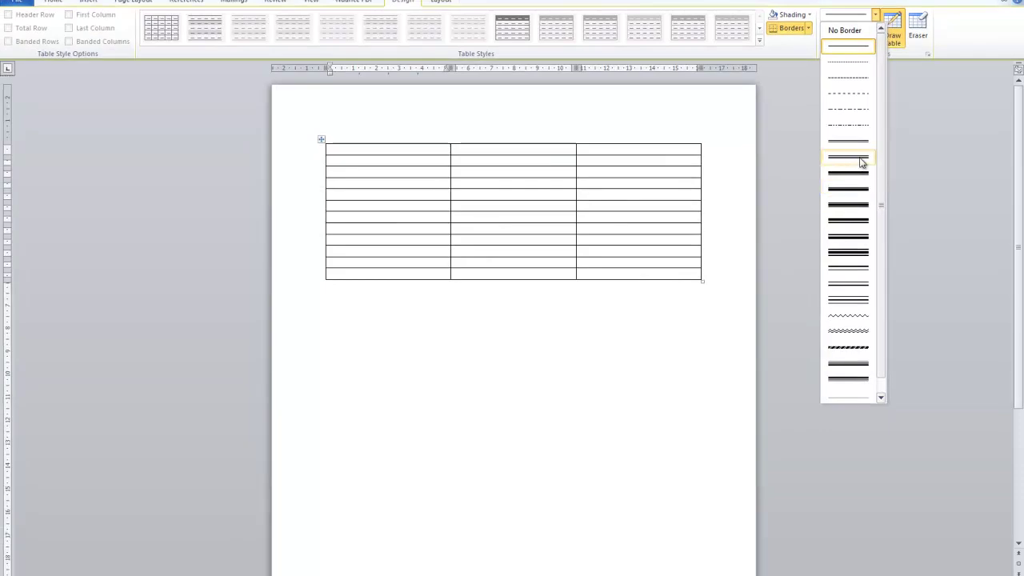
click(861, 162)
click(876, 30)
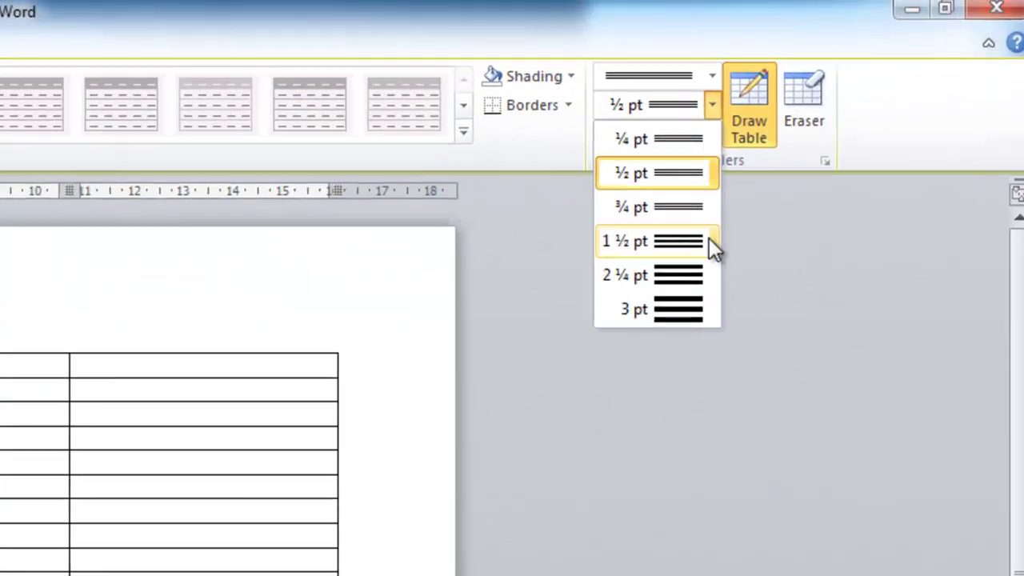
click(843, 42)
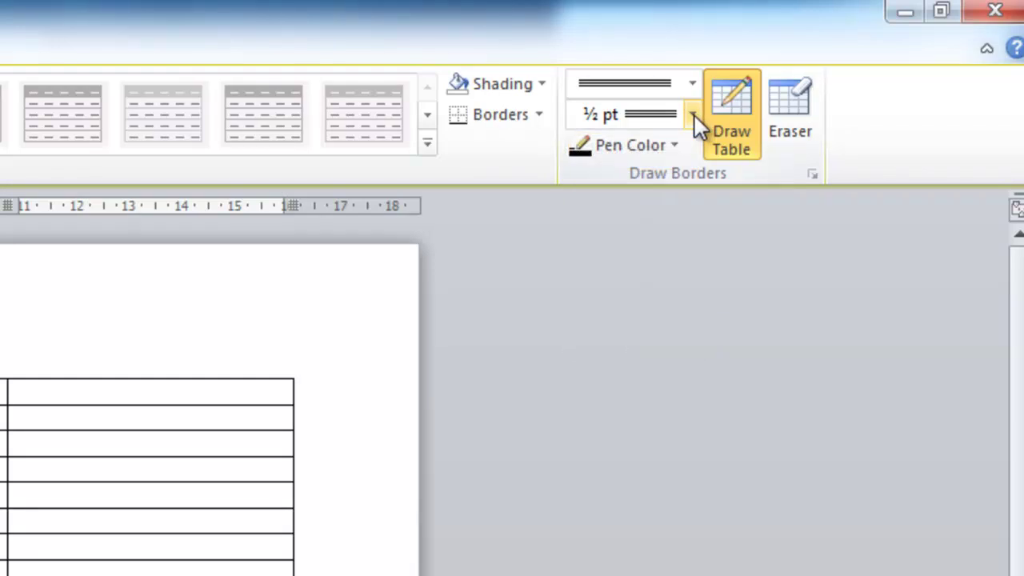
click(694, 114)
click(679, 267)
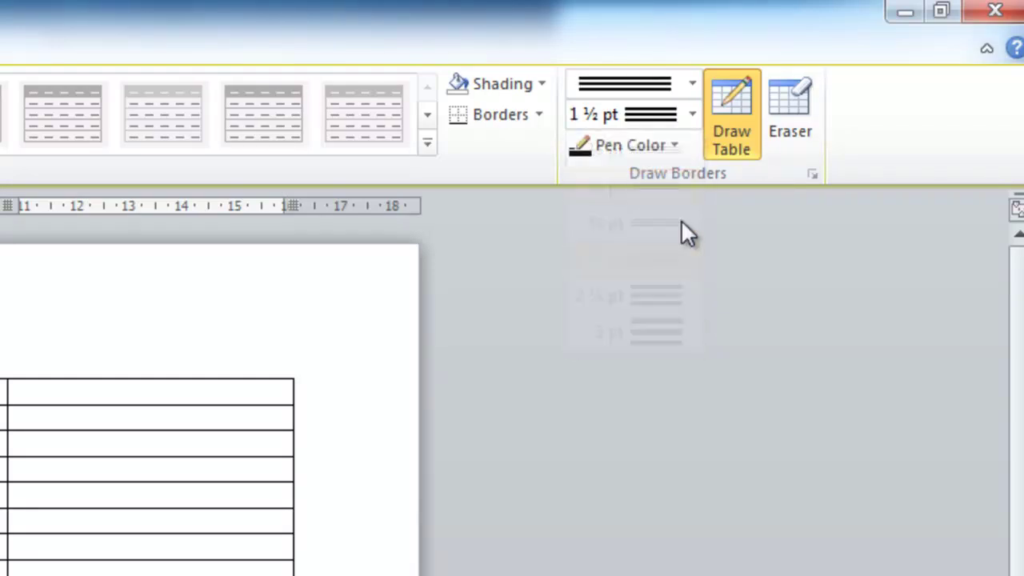
click(676, 145)
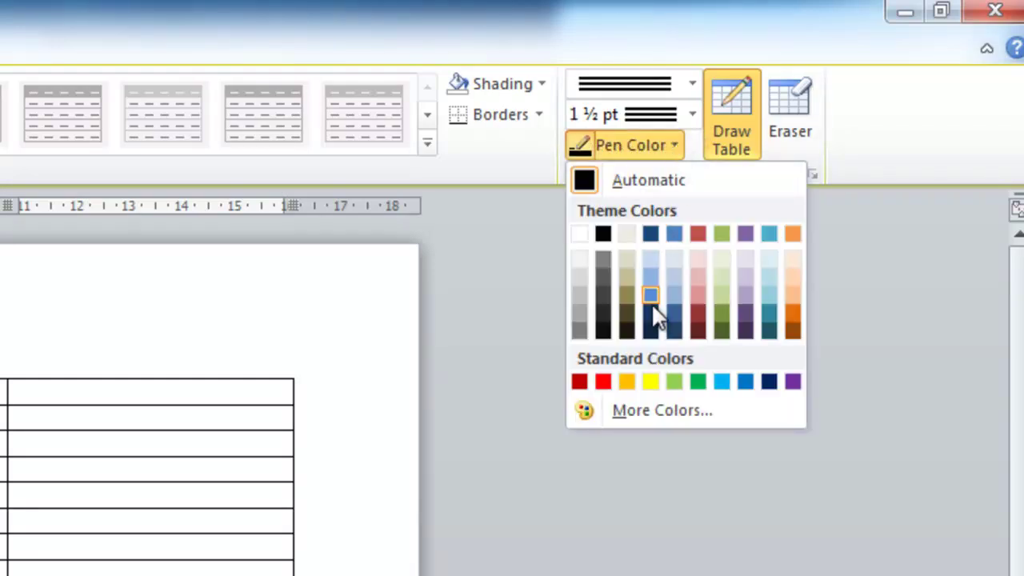
click(604, 381)
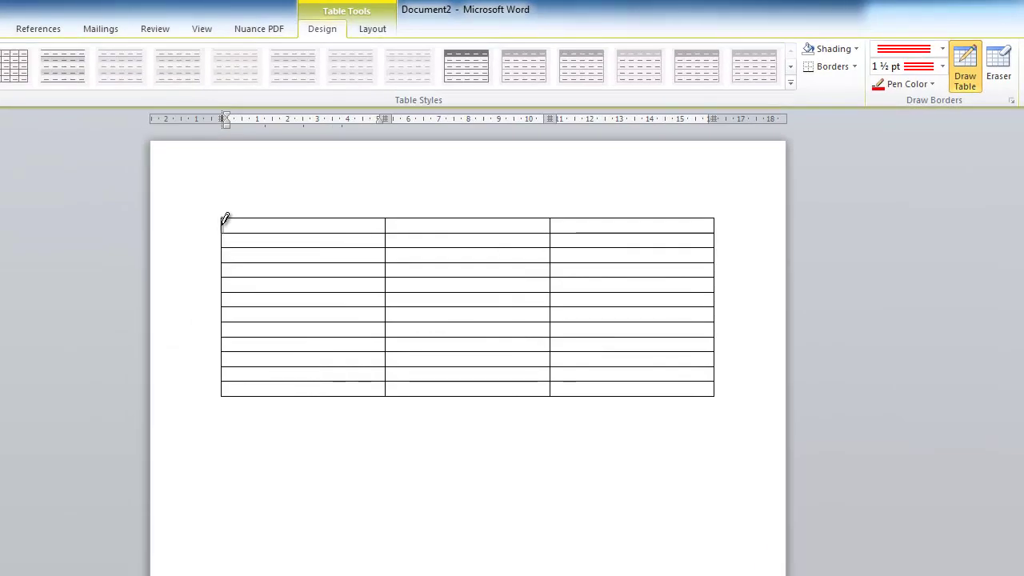
- Draw the red triple border along all four outer edges of the table and leave drawing mode
drag(225, 223, 226, 384)
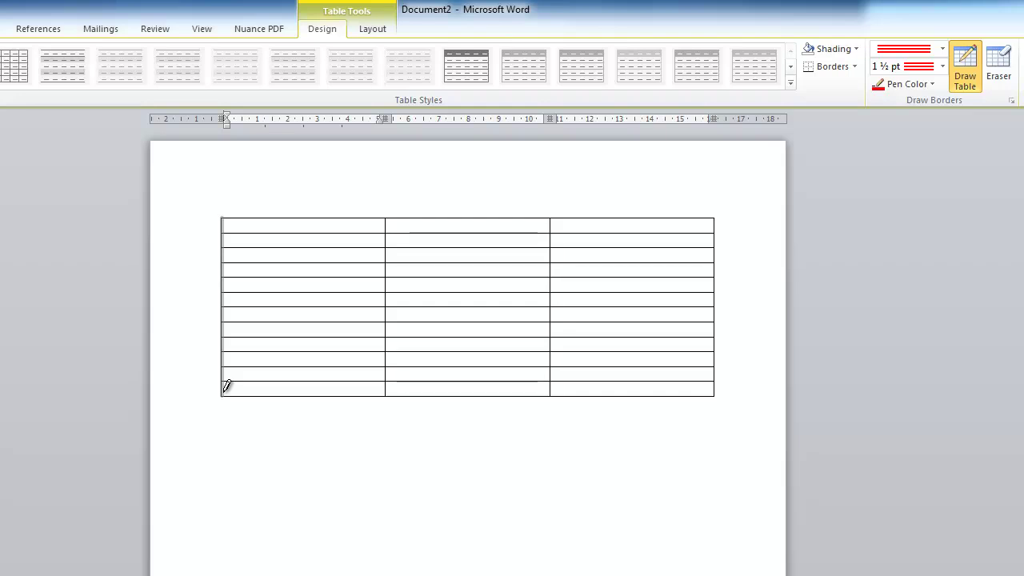
click(226, 387)
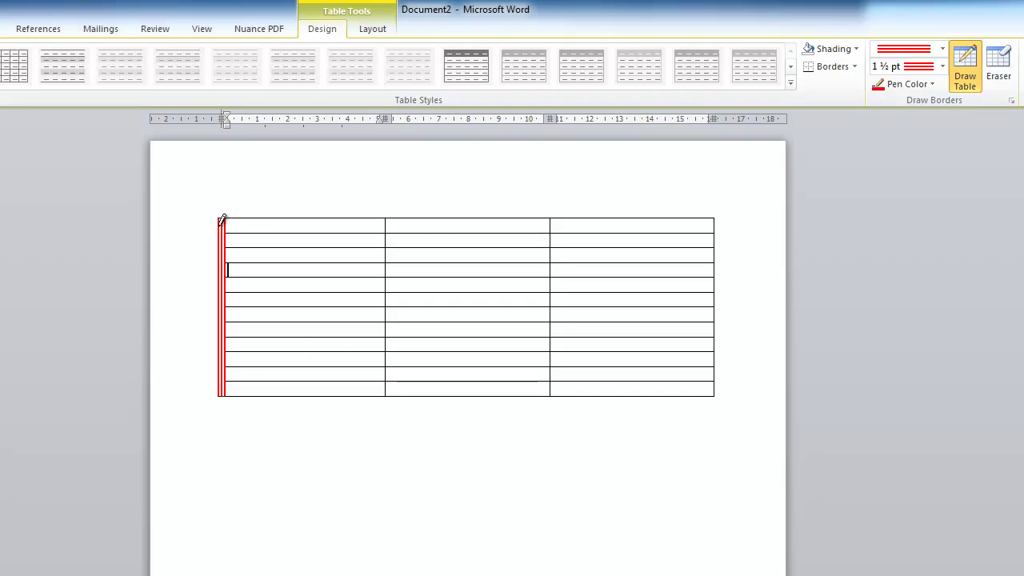
mouse_move(222, 216)
mouse_down()
mouse_move(489, 203)
mouse_move(527, 211)
mouse_move(557, 175)
mouse_move(632, 210)
mouse_up()
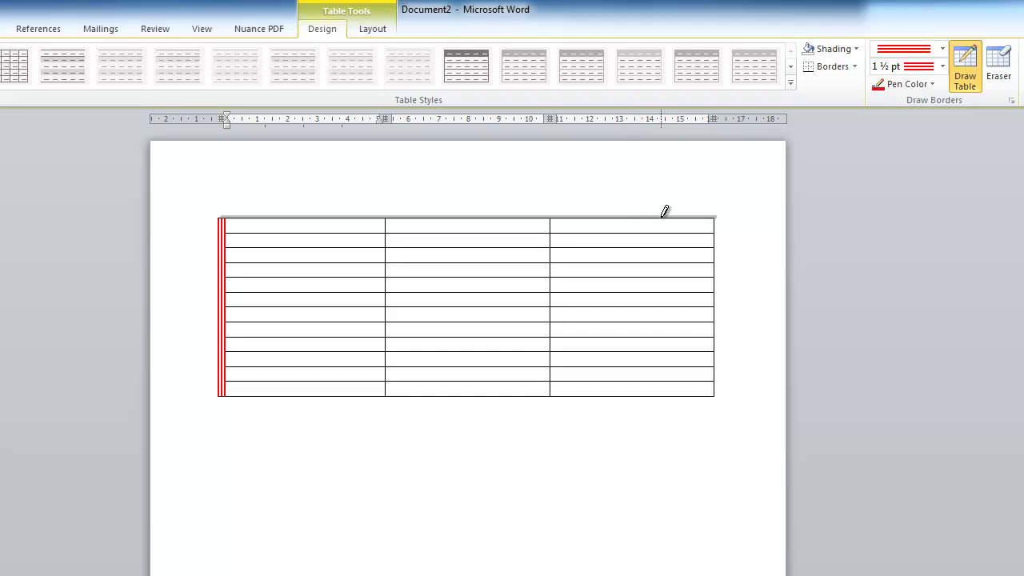
drag(664, 211, 713, 217)
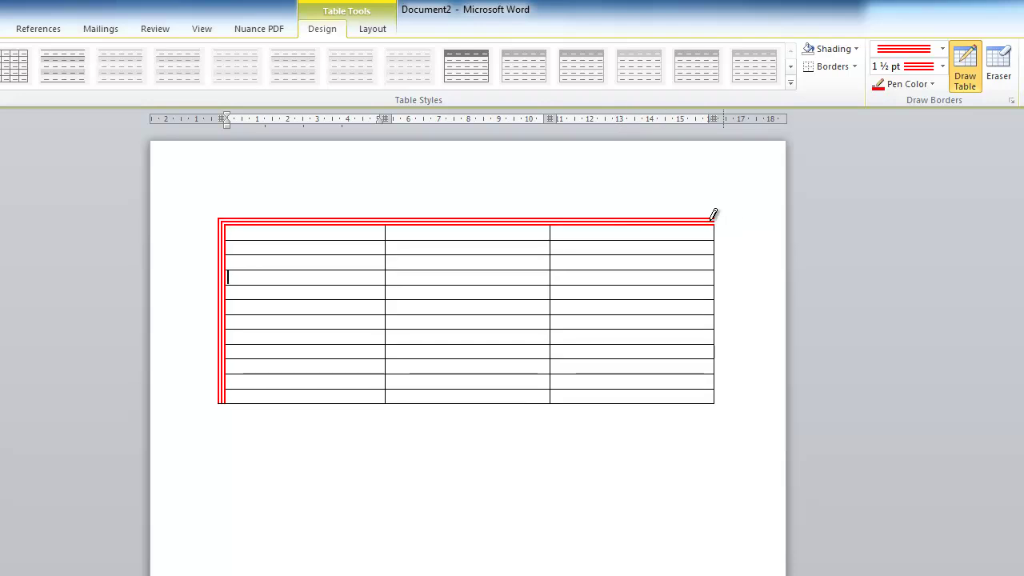
mouse_move(718, 287)
mouse_down()
mouse_move(717, 401)
mouse_move(392, 382)
mouse_move(229, 397)
mouse_up()
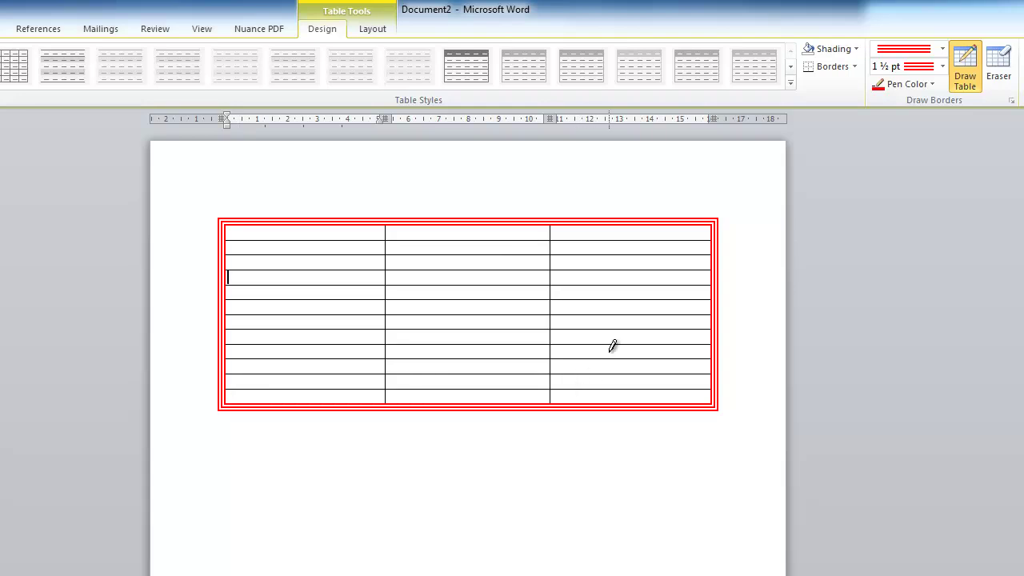
click(966, 68)
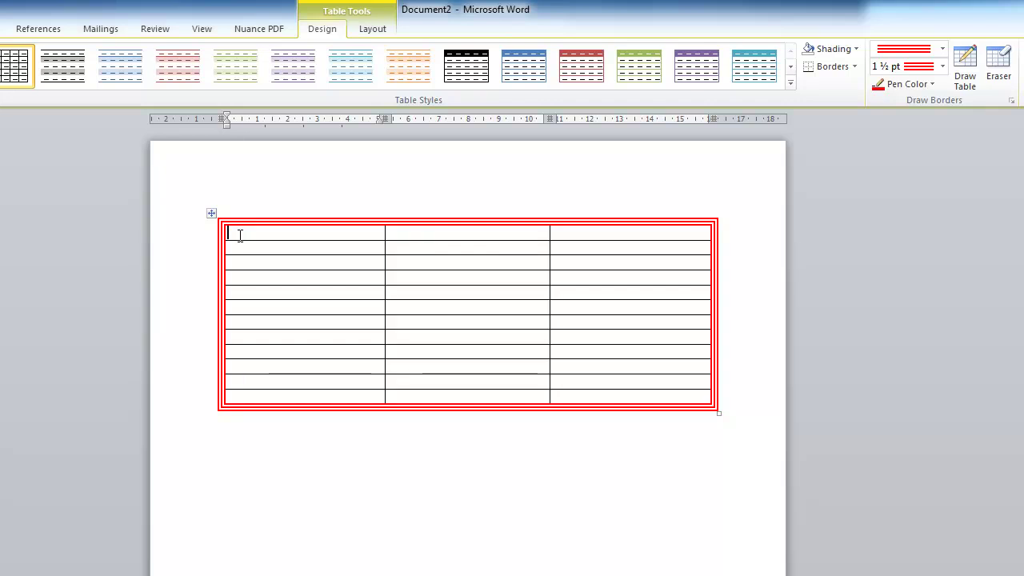
- Merge the top three cells of the table's first column into one cell
drag(239, 234, 264, 252)
click(236, 233)
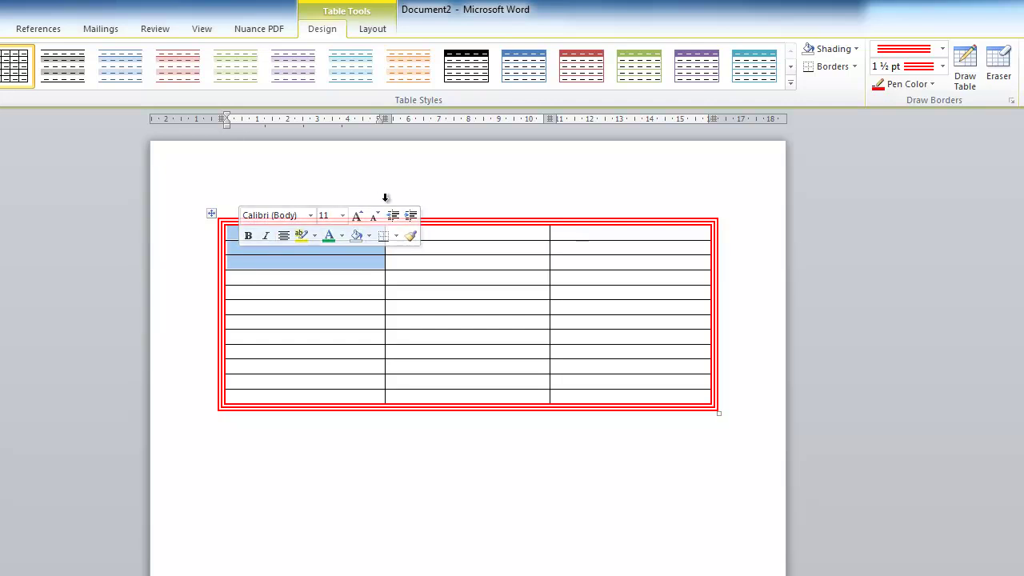
click(378, 32)
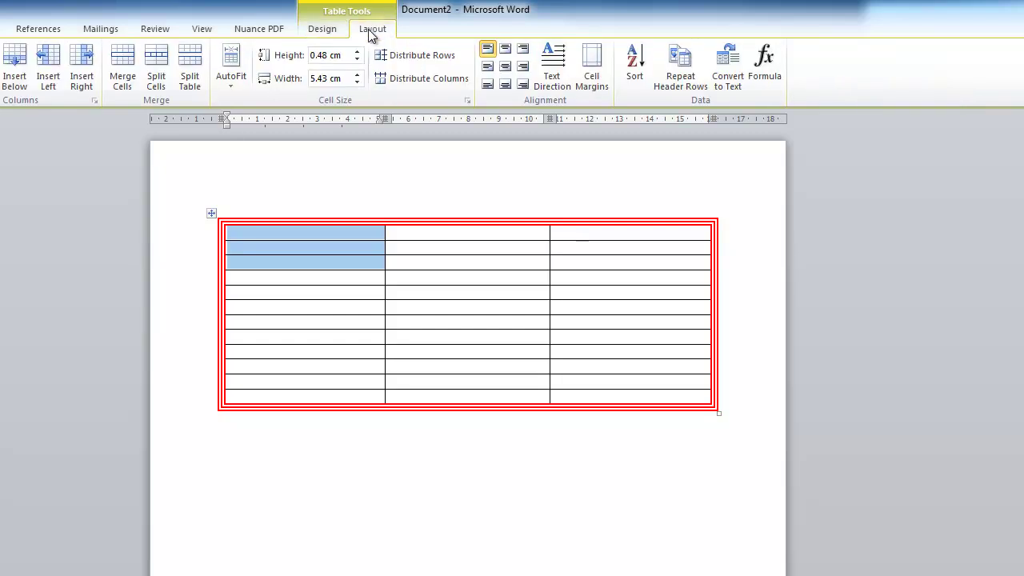
click(124, 63)
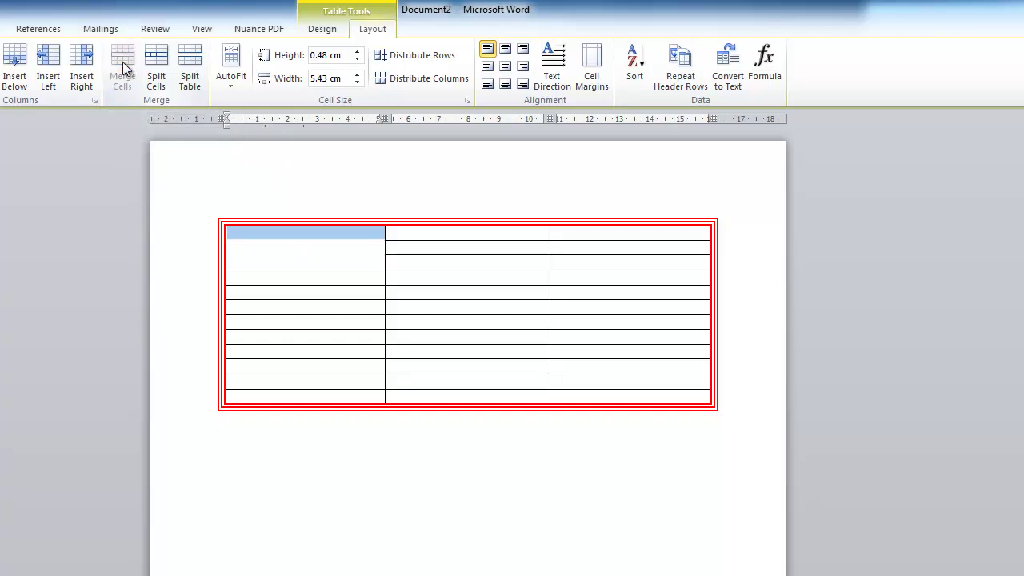
click(278, 248)
- Merge the remaining nine cells of the first column in groups of three
drag(240, 277, 245, 309)
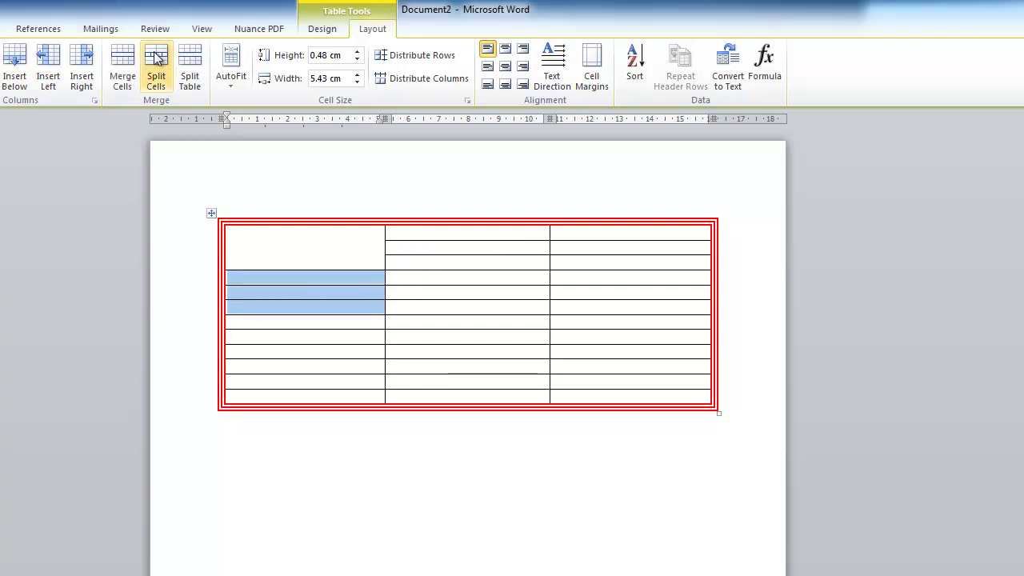
click(122, 64)
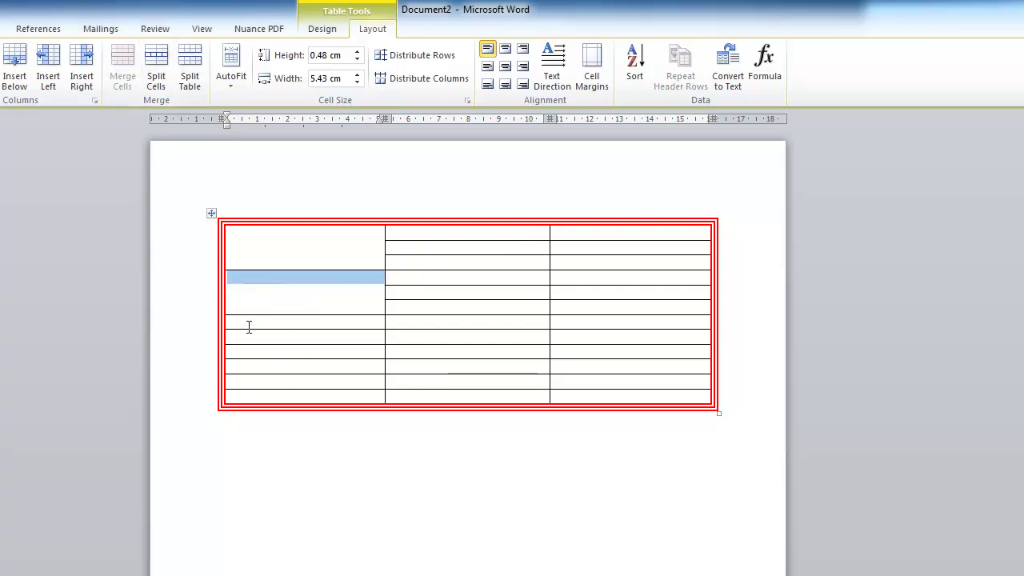
drag(249, 323, 253, 349)
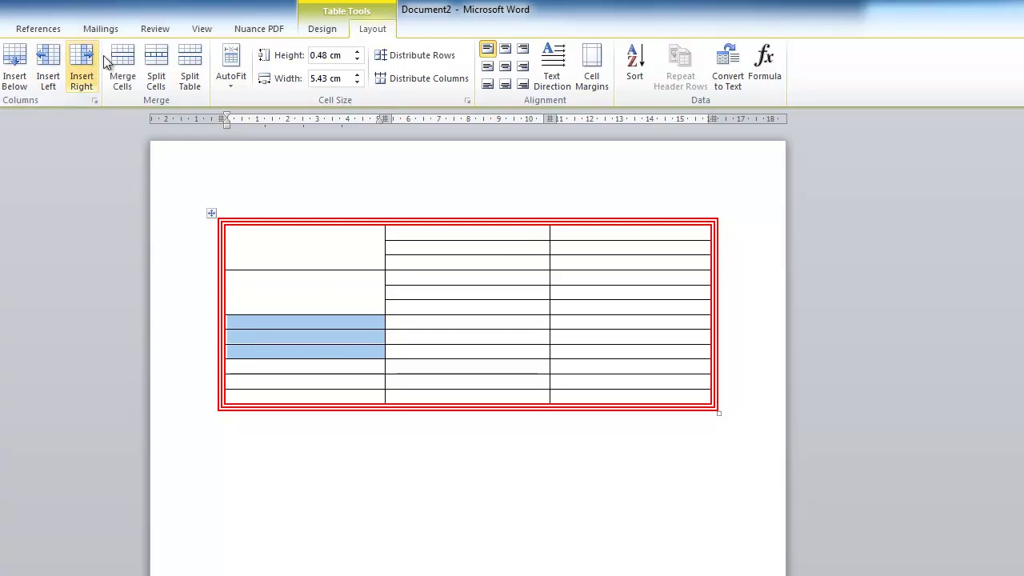
click(122, 64)
drag(246, 369, 246, 397)
click(123, 64)
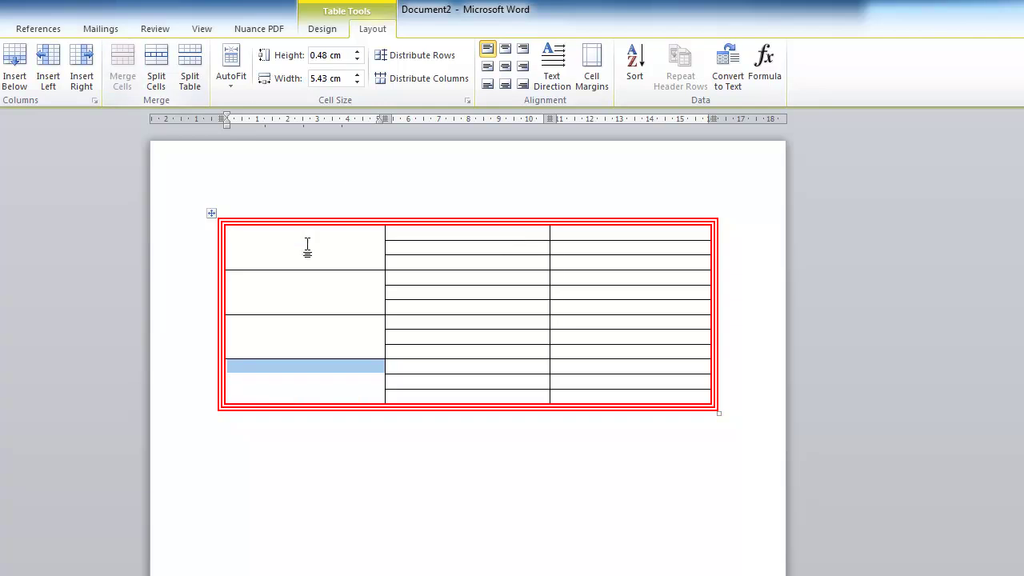
- Enter "Table" in the first column's top merged cell, try several cell alignments, and leave it aligned center left
click(304, 238)
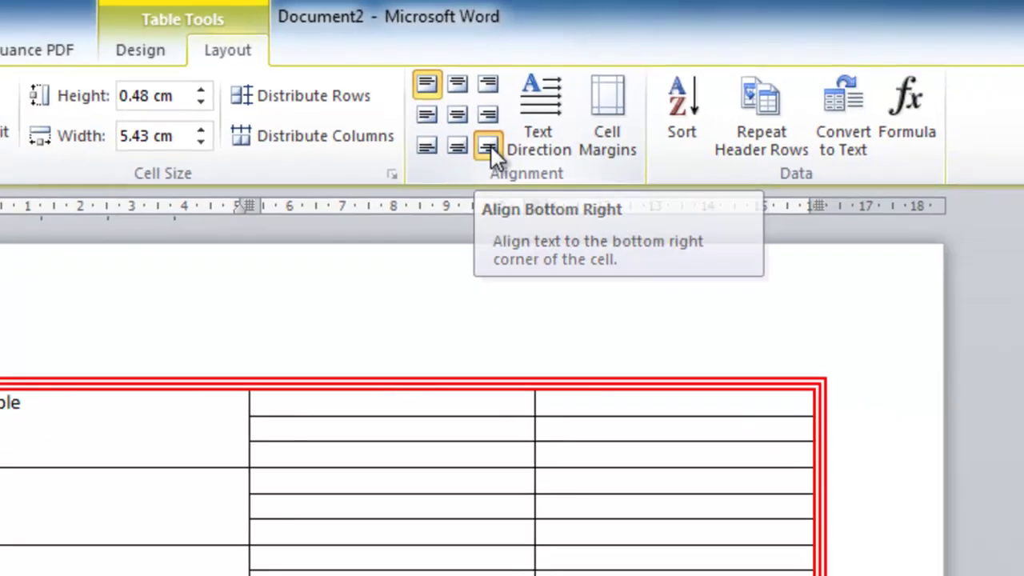
click(512, 164)
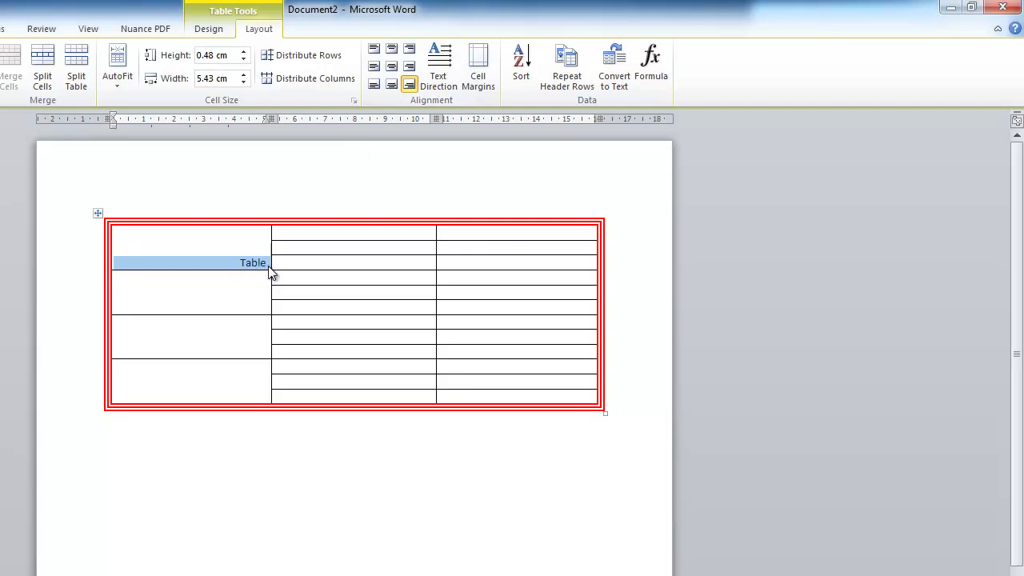
click(410, 49)
click(396, 68)
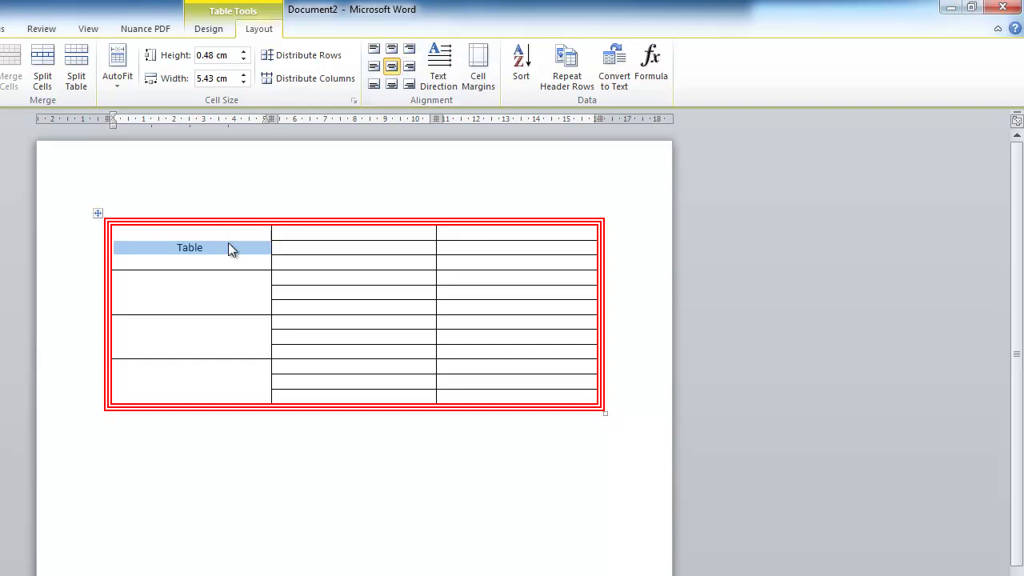
click(373, 66)
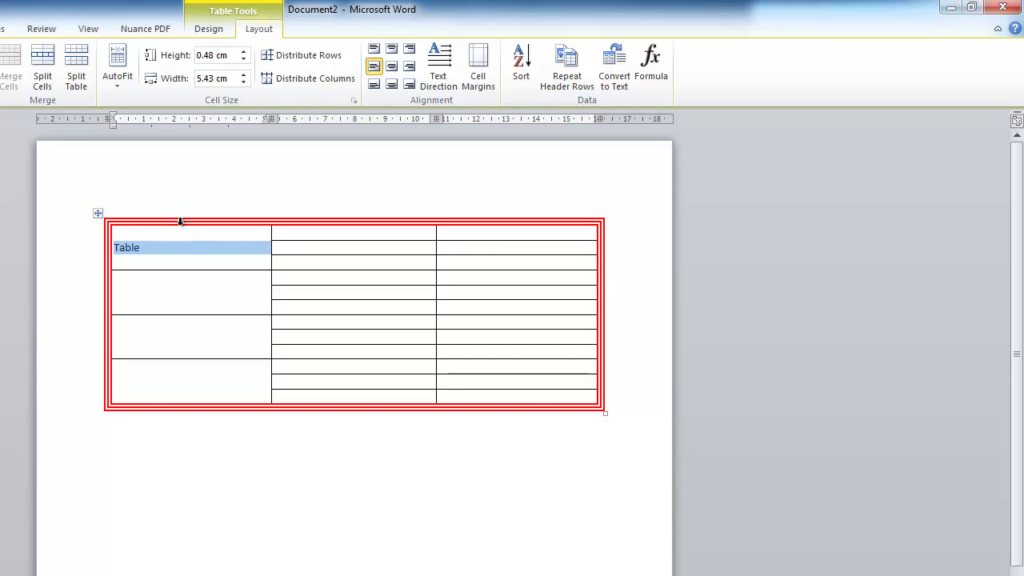
- Shade the whole first column of the table with Dark Blue, Text 2, Lighter 60%
drag(173, 239, 173, 373)
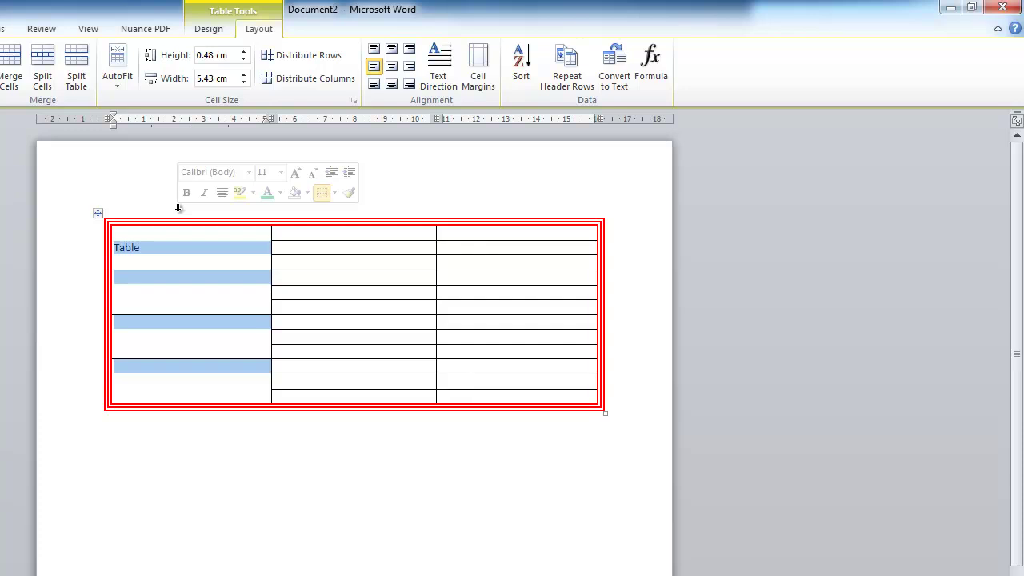
click(213, 34)
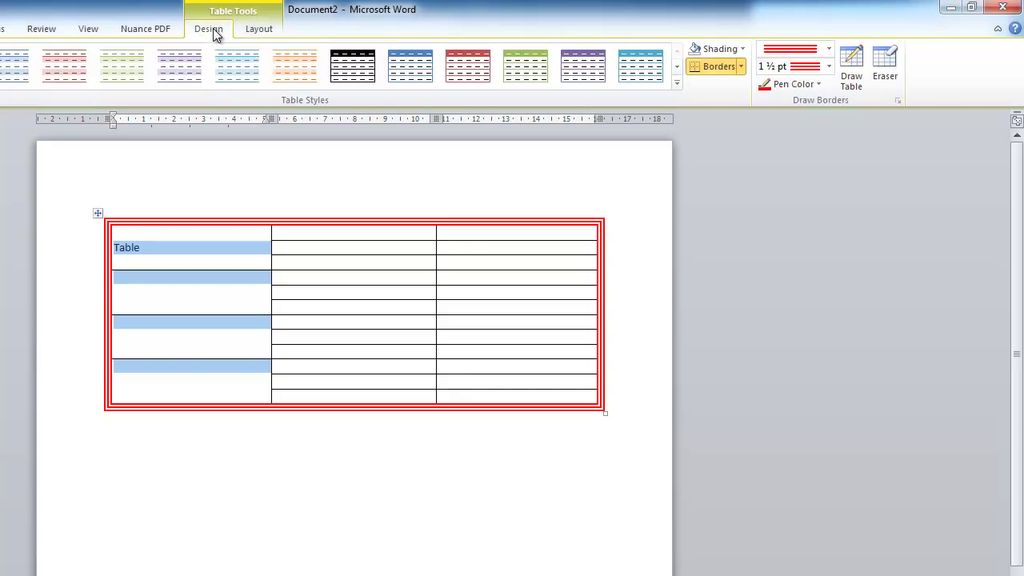
click(743, 48)
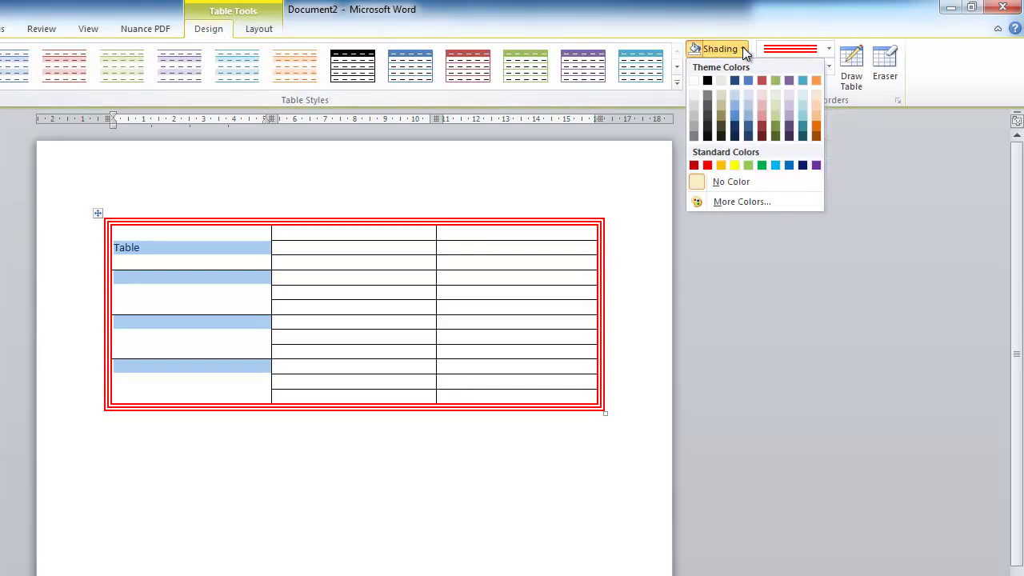
click(733, 106)
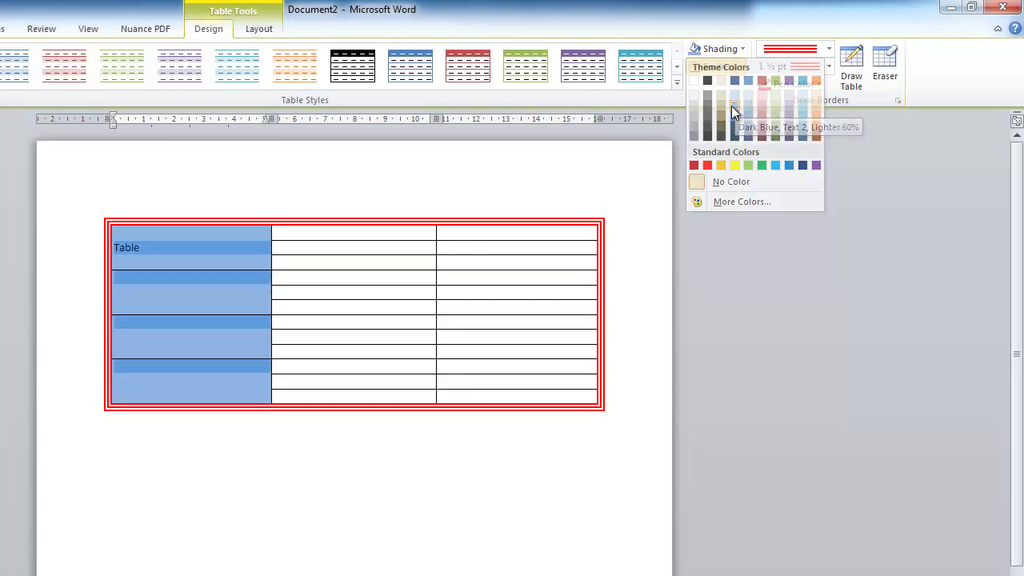
click(214, 257)
- Shade the top three cells of the second column light green and the three cells below them light purple
drag(279, 232, 323, 263)
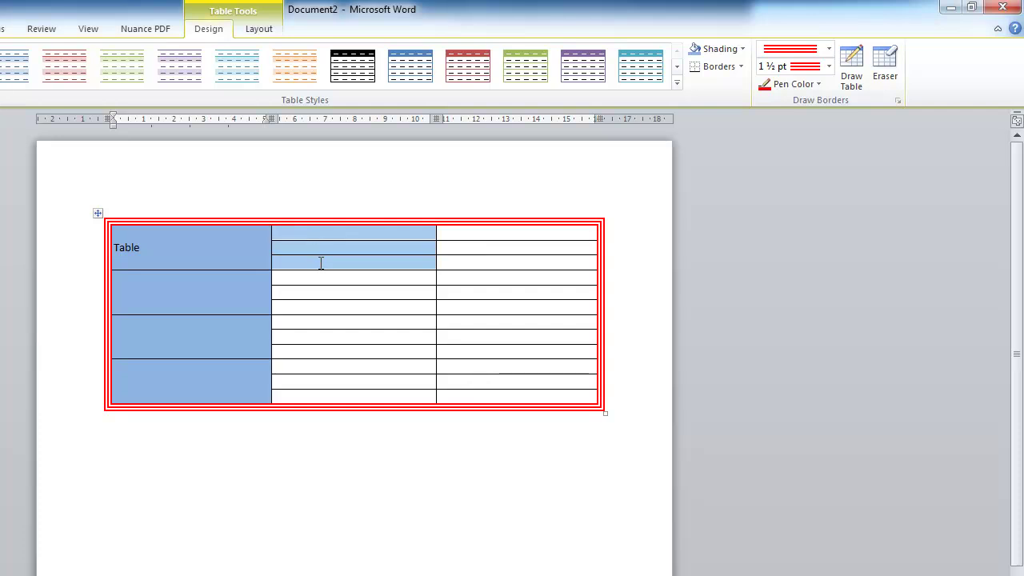
click(743, 48)
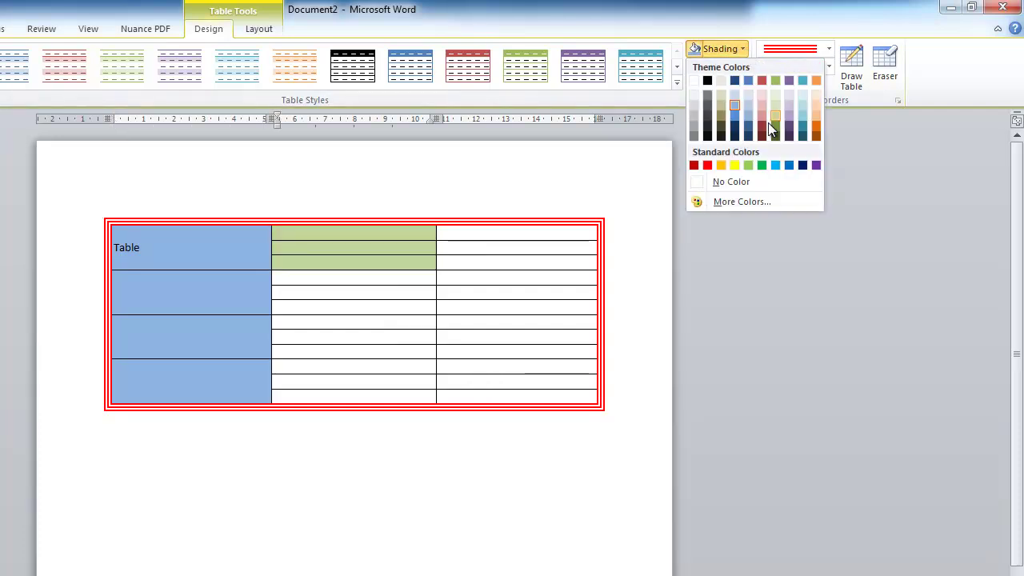
click(741, 137)
drag(312, 281, 316, 306)
click(743, 49)
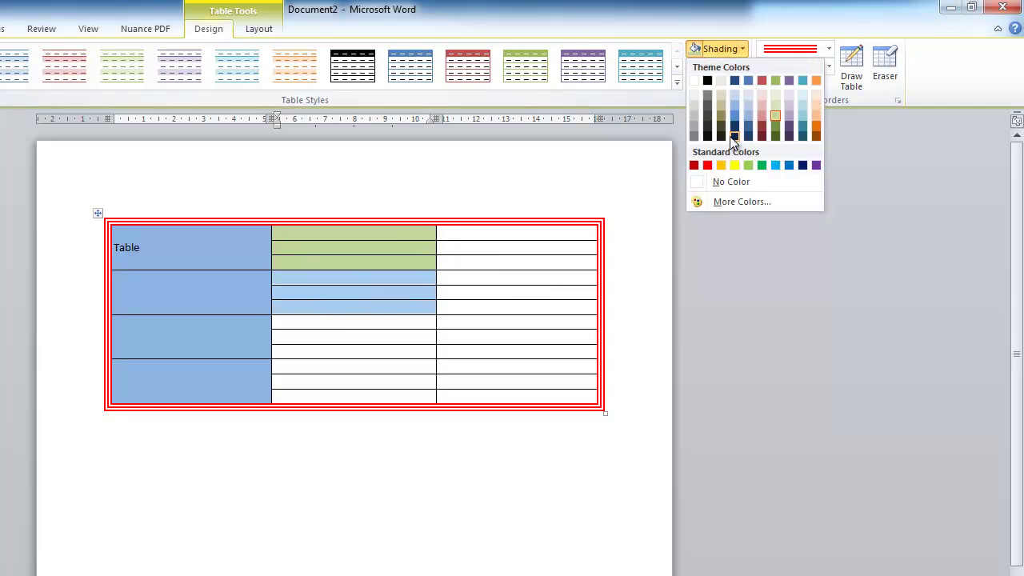
click(790, 113)
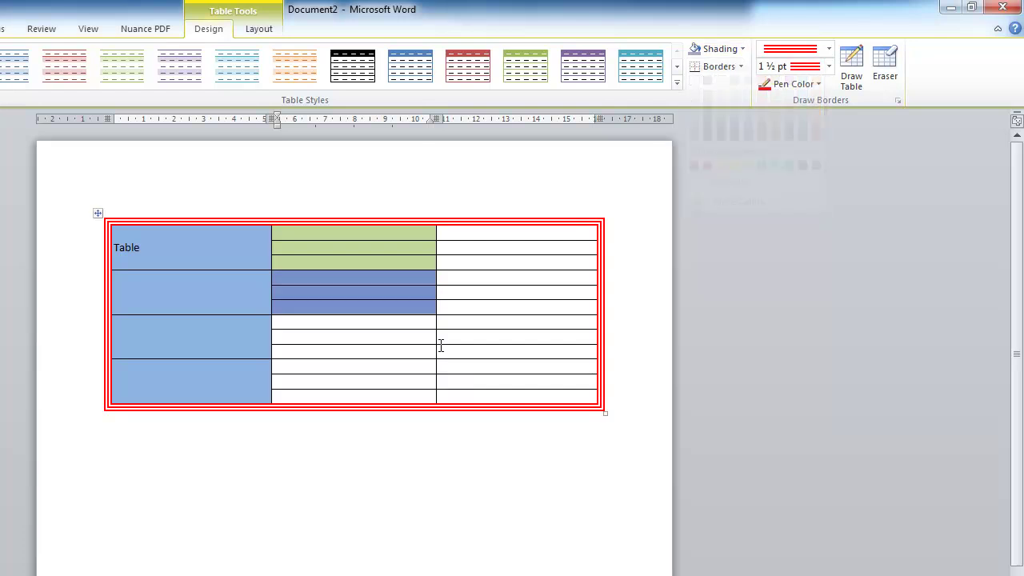
click(334, 339)
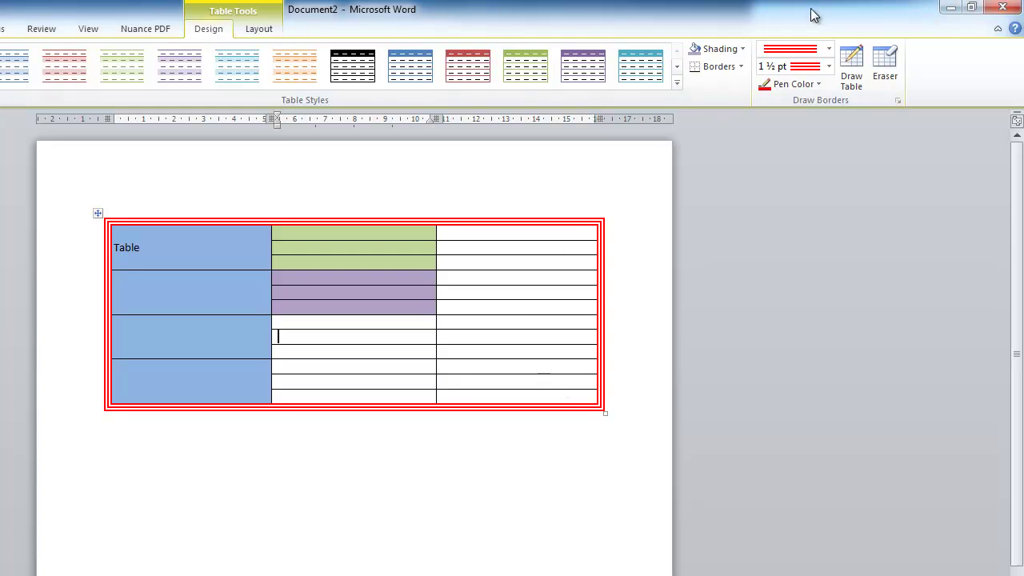
- Turn on table drawing with a single solid line, 2 ¼ pt thick, in black
click(853, 60)
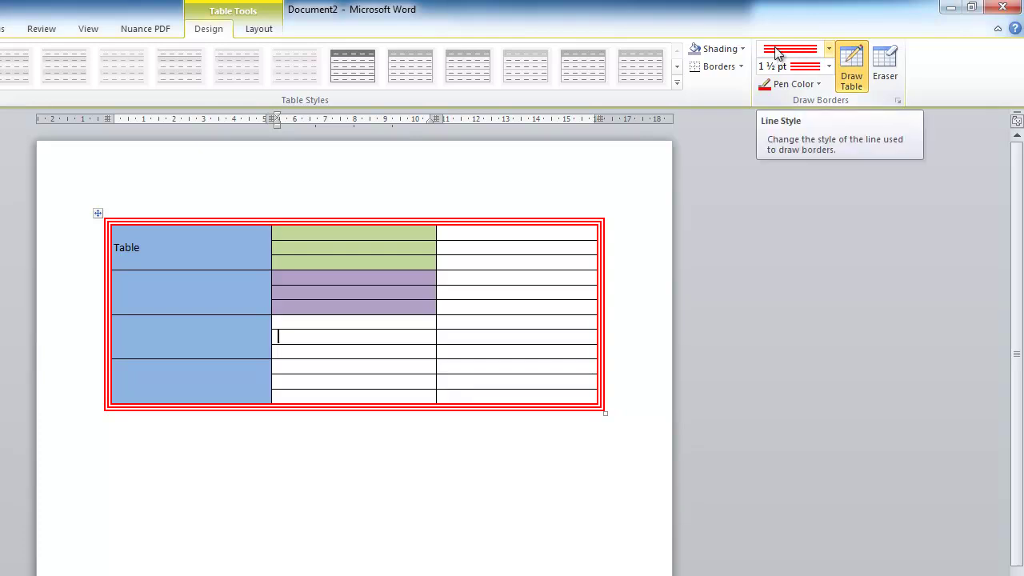
click(829, 48)
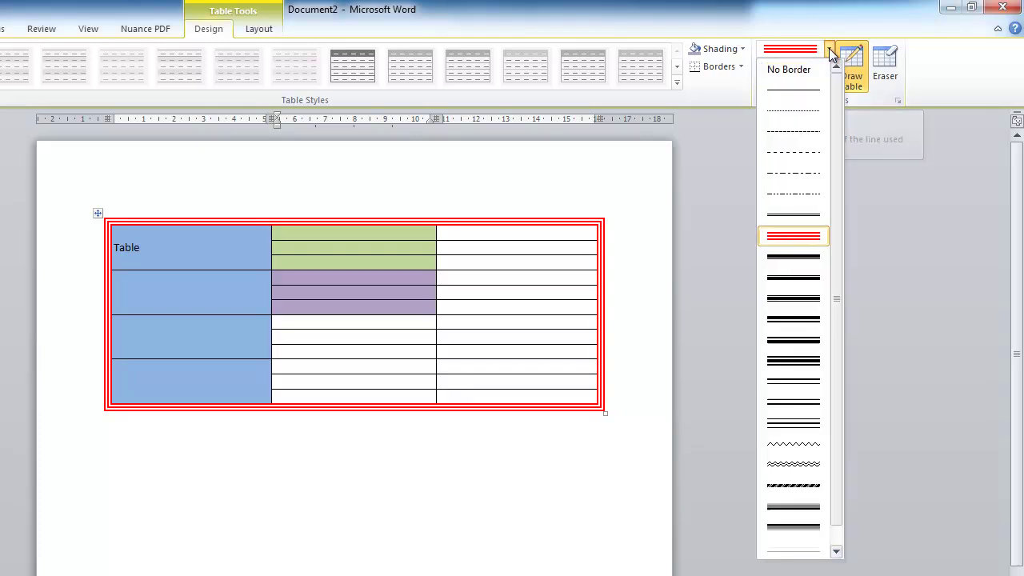
click(816, 85)
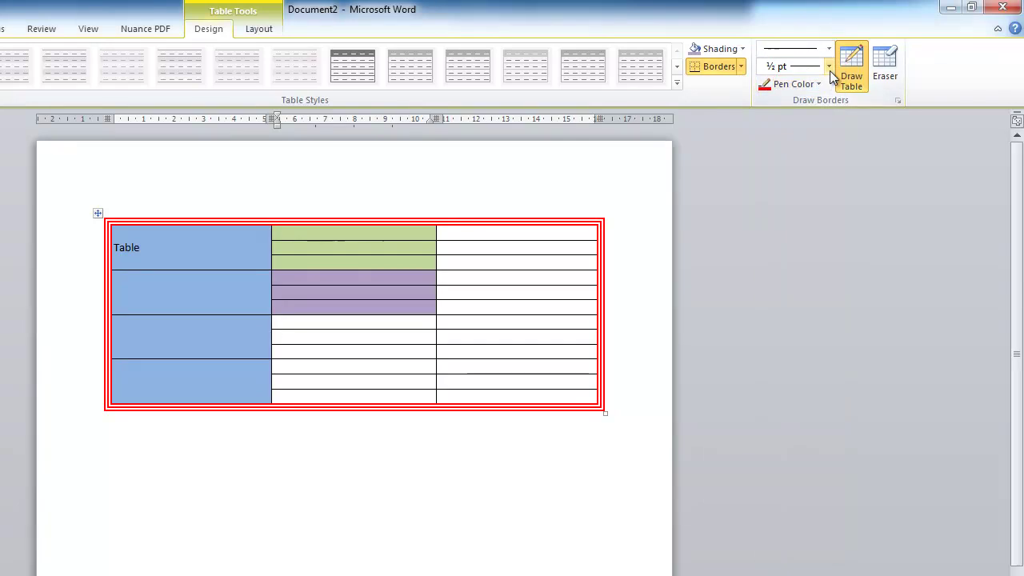
click(831, 66)
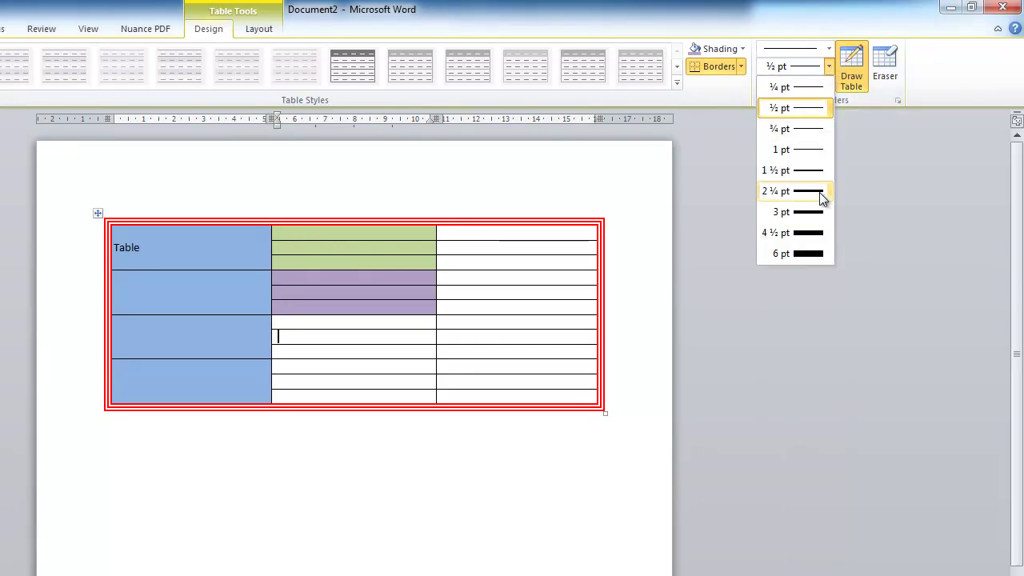
click(819, 191)
click(819, 84)
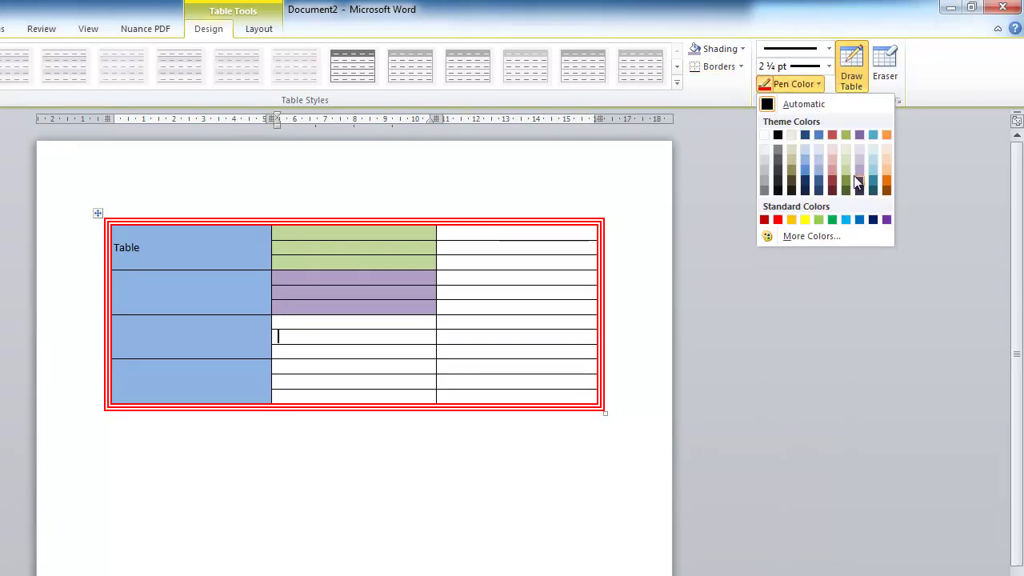
click(779, 136)
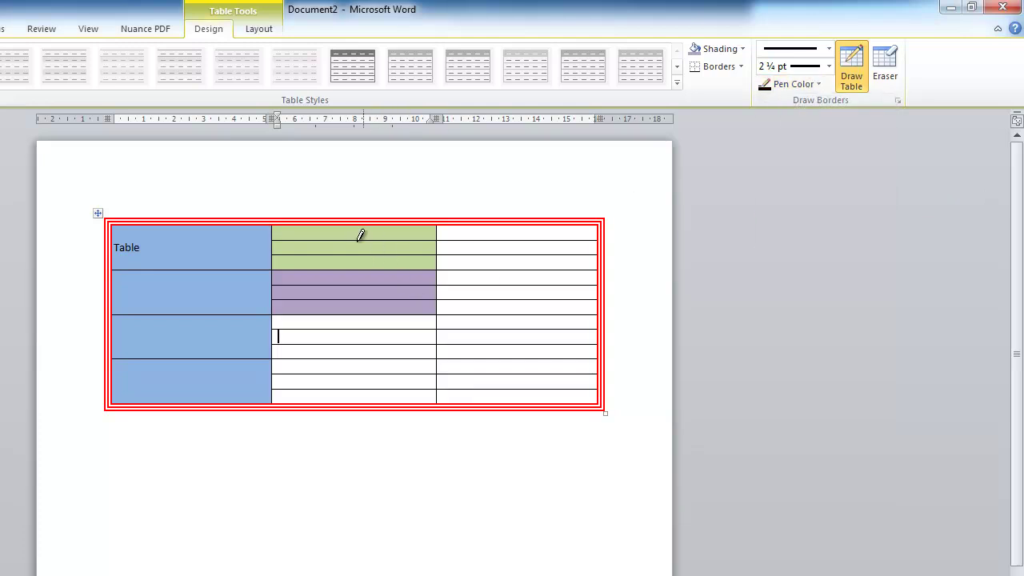
- Draw a vertical dividing line through the top three rows of the second column and another through those of the third column
drag(355, 224, 355, 259)
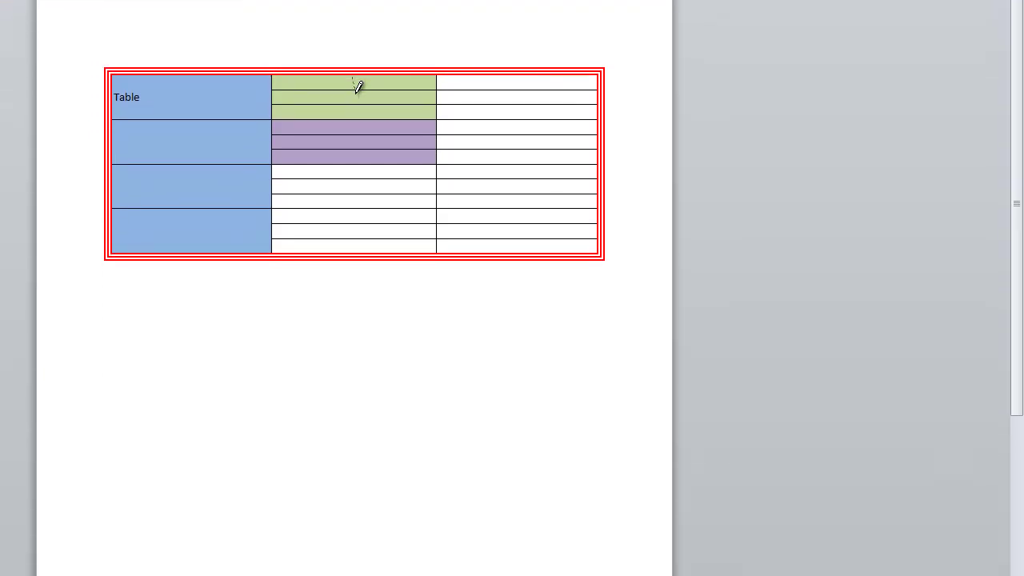
drag(352, 108, 355, 118)
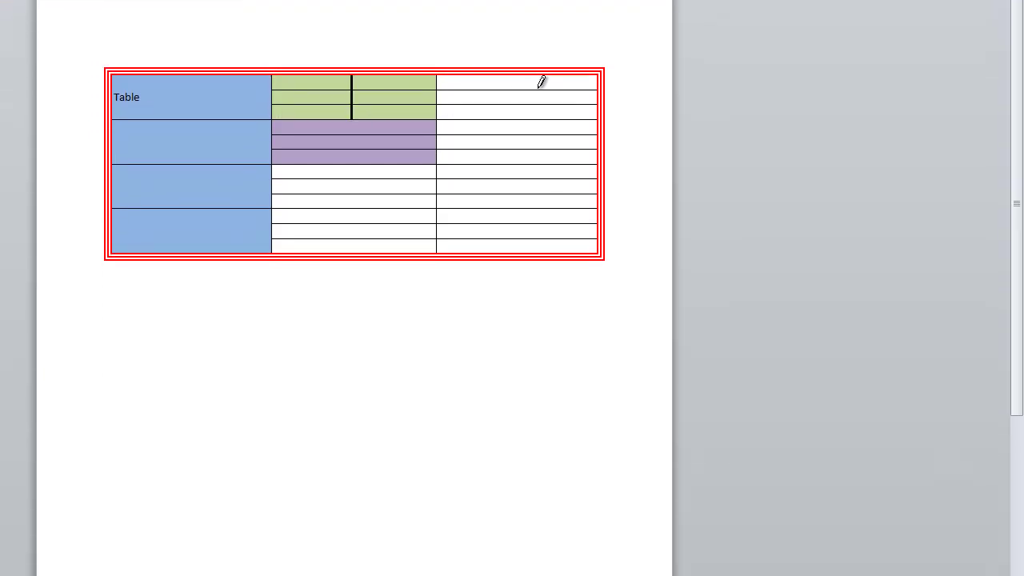
drag(536, 77, 536, 117)
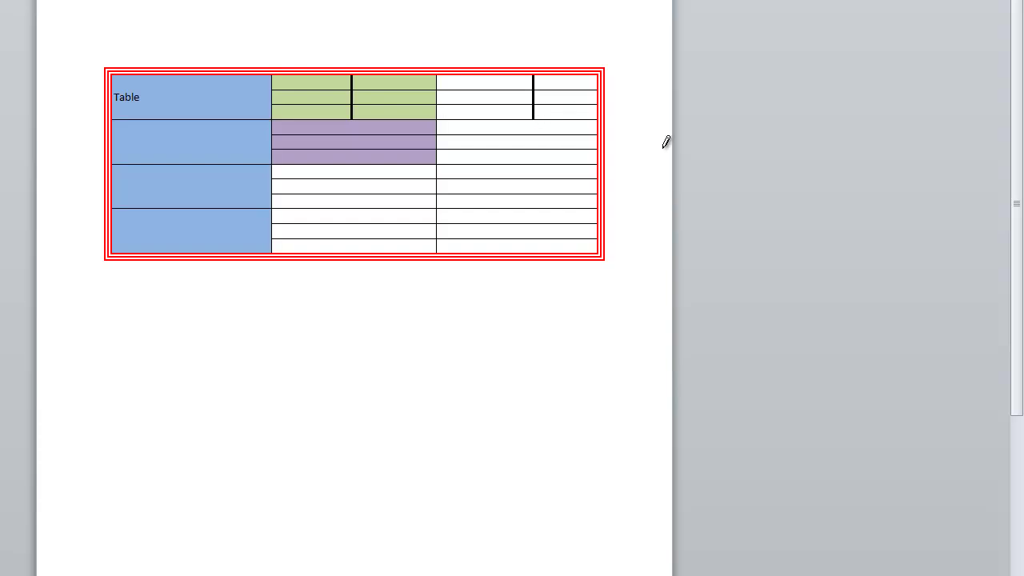